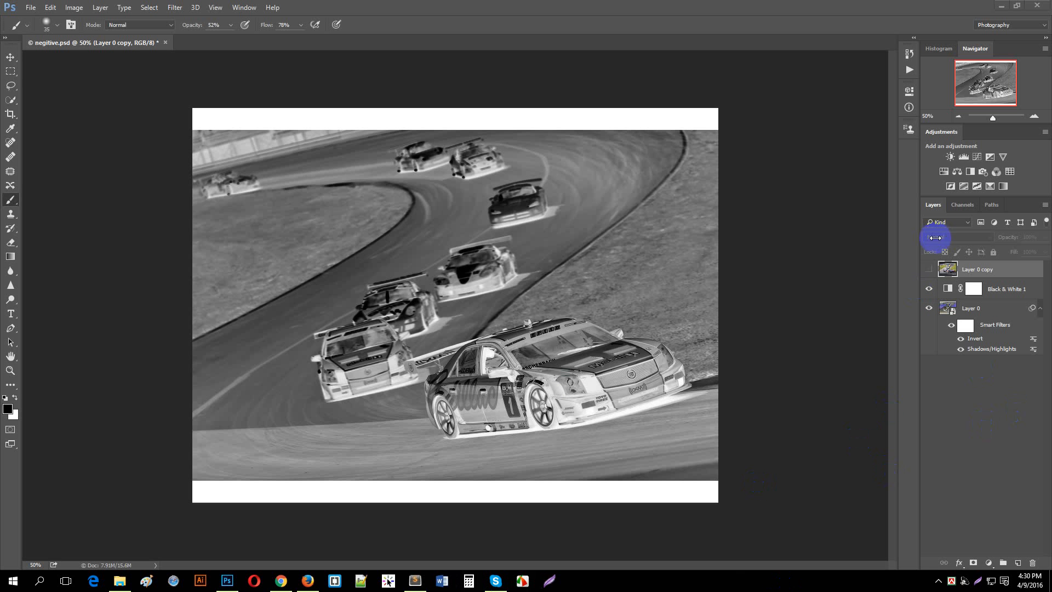
Show and hide the Layer 0 copy layer to compare the colour photo with the black-and-white negative.
{"action": "left_click", "coordinate": [929, 269]}
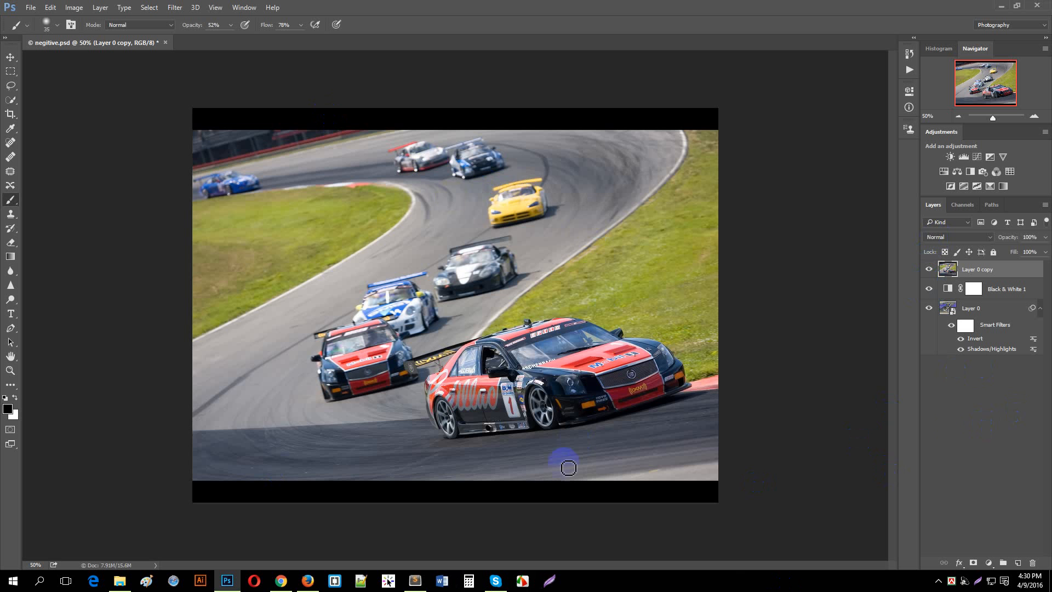
{"action": "left_click", "coordinate": [928, 269]}
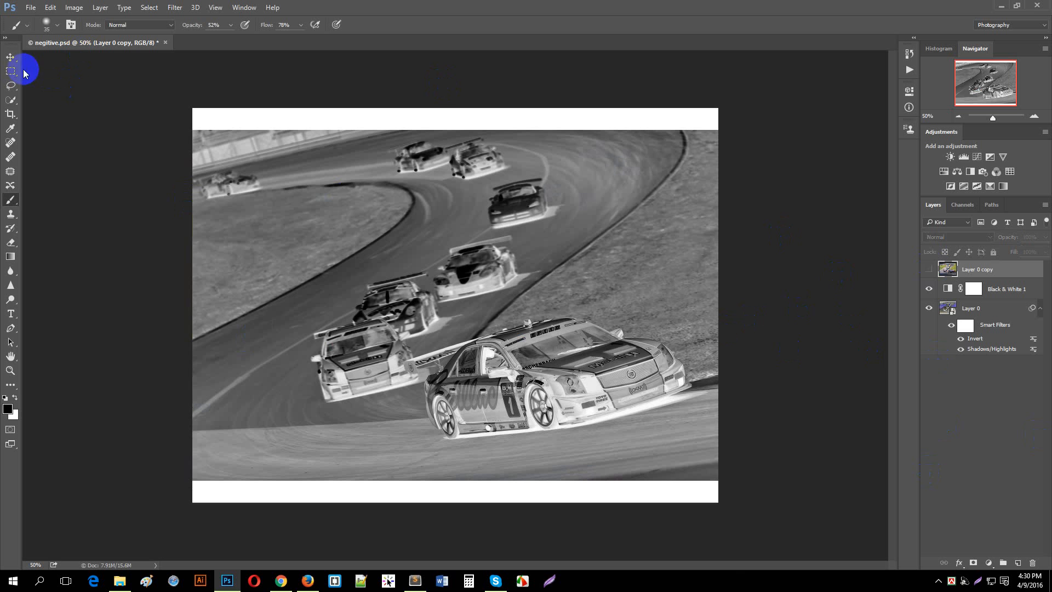
Duplicate the negitive.psd document as "negitive copy" with its layers kept separate.
{"action": "left_click", "coordinate": [11, 56]}
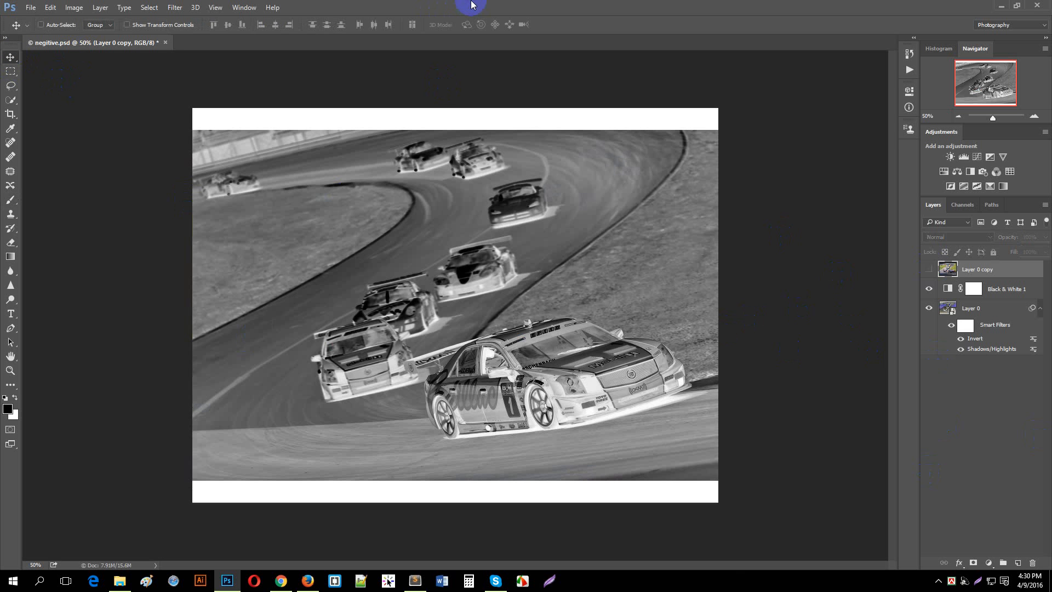
{"action": "left_click", "coordinate": [72, 10]}
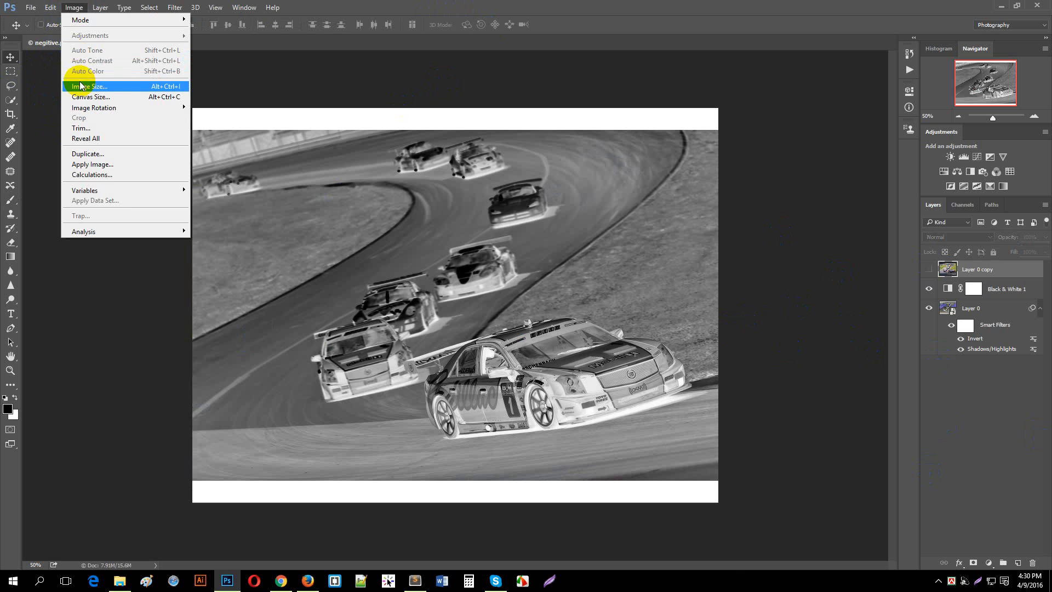
{"action": "left_click", "coordinate": [87, 153]}
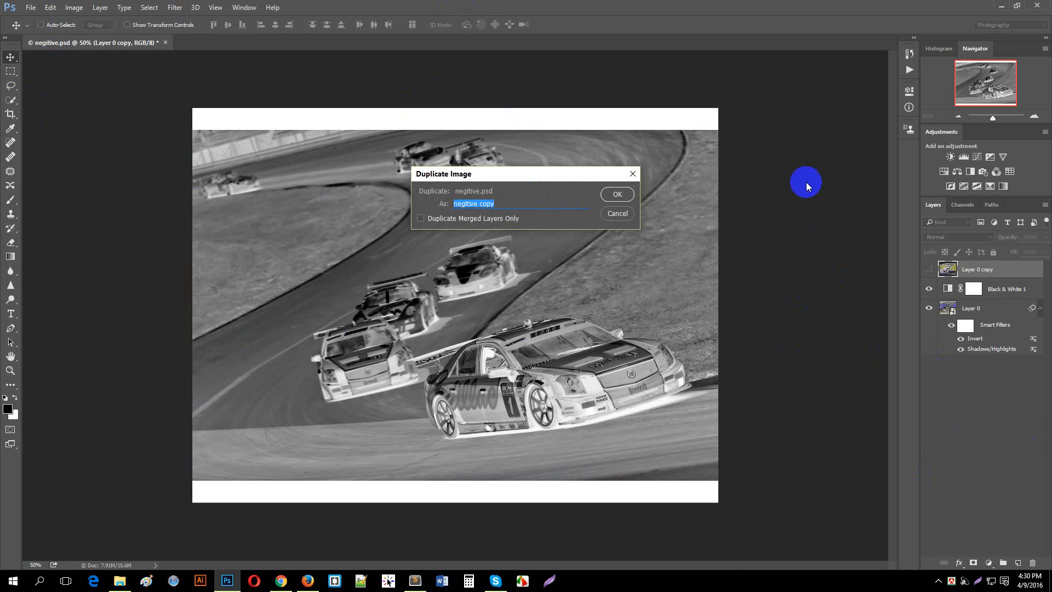
{"action": "left_click", "coordinate": [622, 201]}
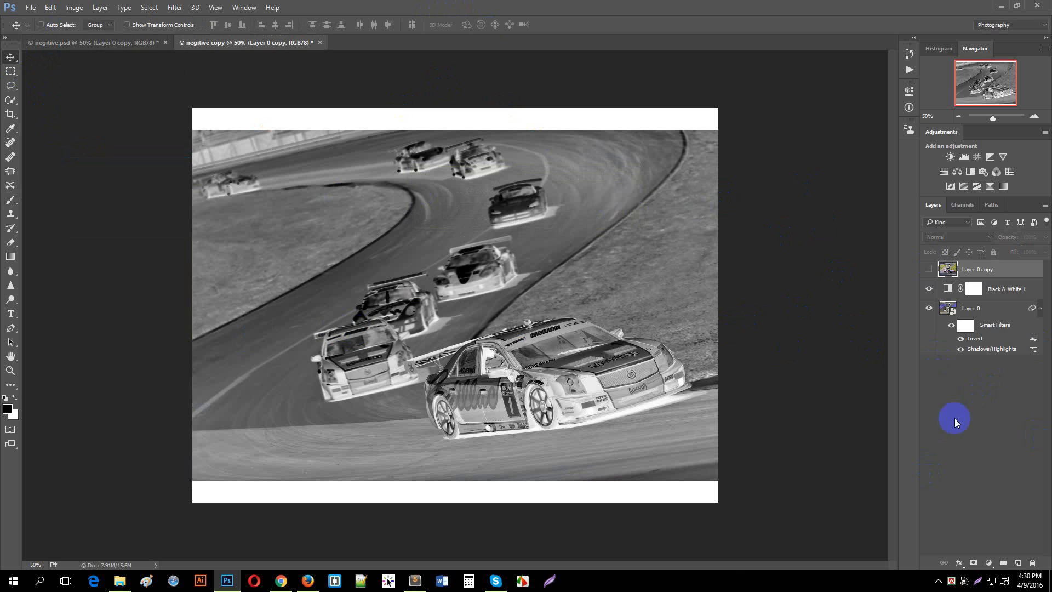
Make Layer 0 copy visible in the duplicated document and delete the Black & White 1 and Layer 0 layers.
{"action": "left_click", "coordinate": [980, 360]}
{"action": "left_click", "coordinate": [928, 269]}
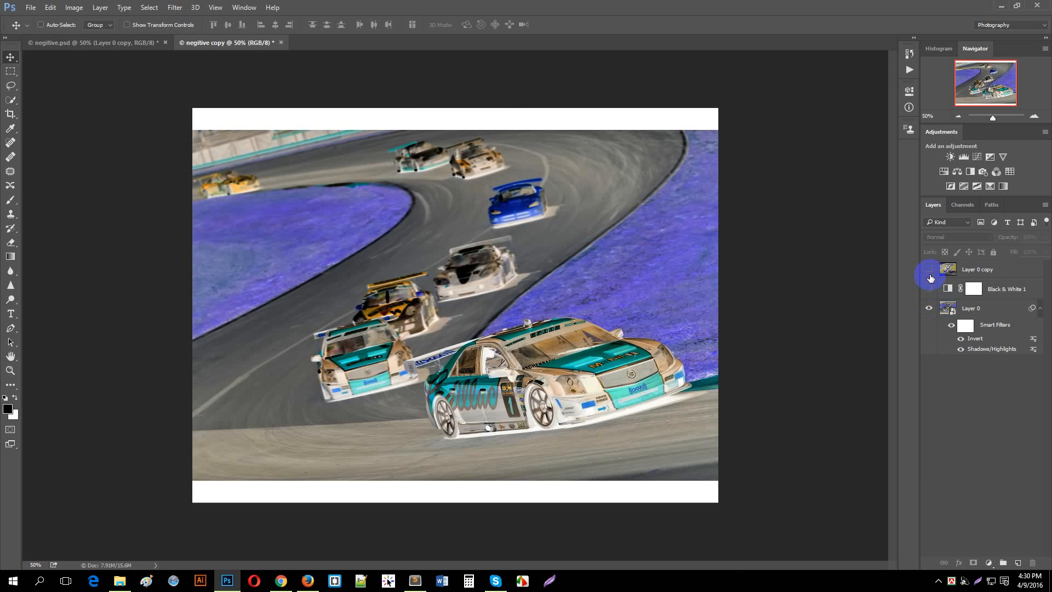
{"action": "left_click", "coordinate": [928, 289]}
{"action": "left_click", "coordinate": [946, 294]}
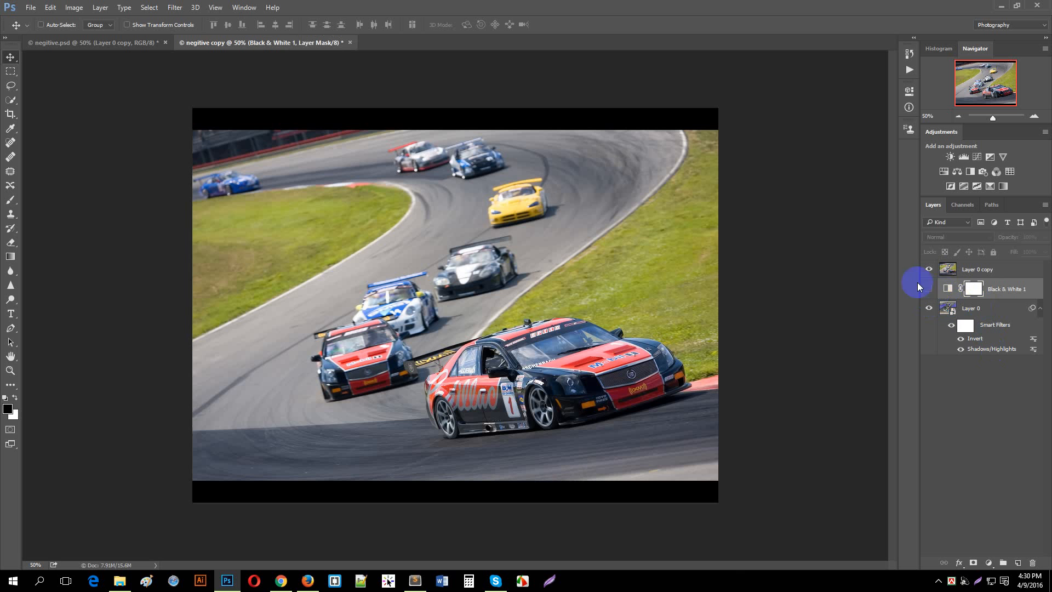
{"action": "left_click", "coordinate": [928, 289]}
{"action": "key", "text": "Delete"}
{"action": "key", "text": "Delete"}
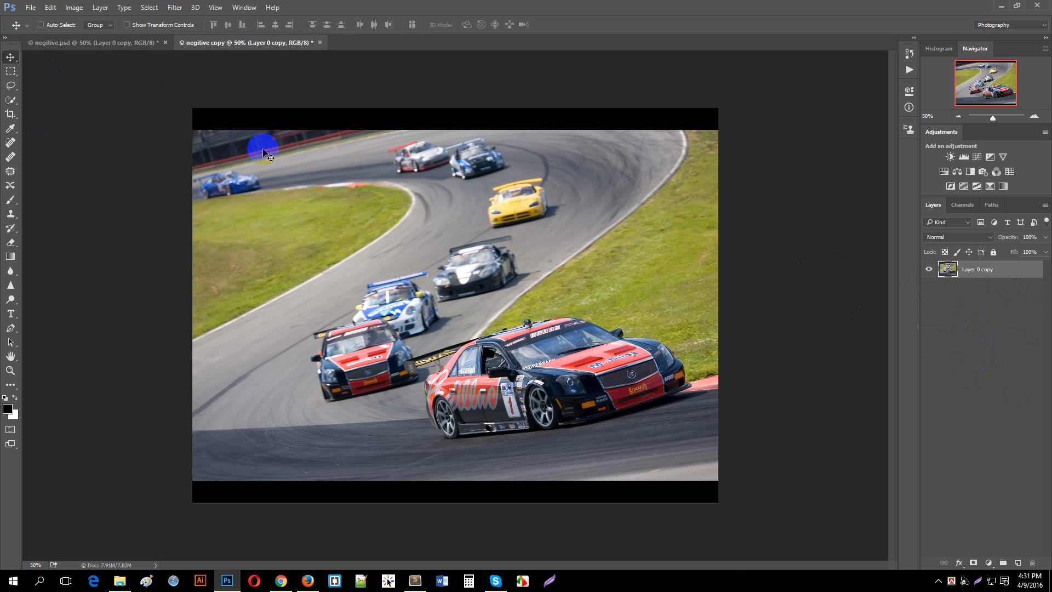
Convert the Layer 0 copy layer to a Smart Object.
{"action": "left_click", "coordinate": [515, 224], "text": "ctrl"}
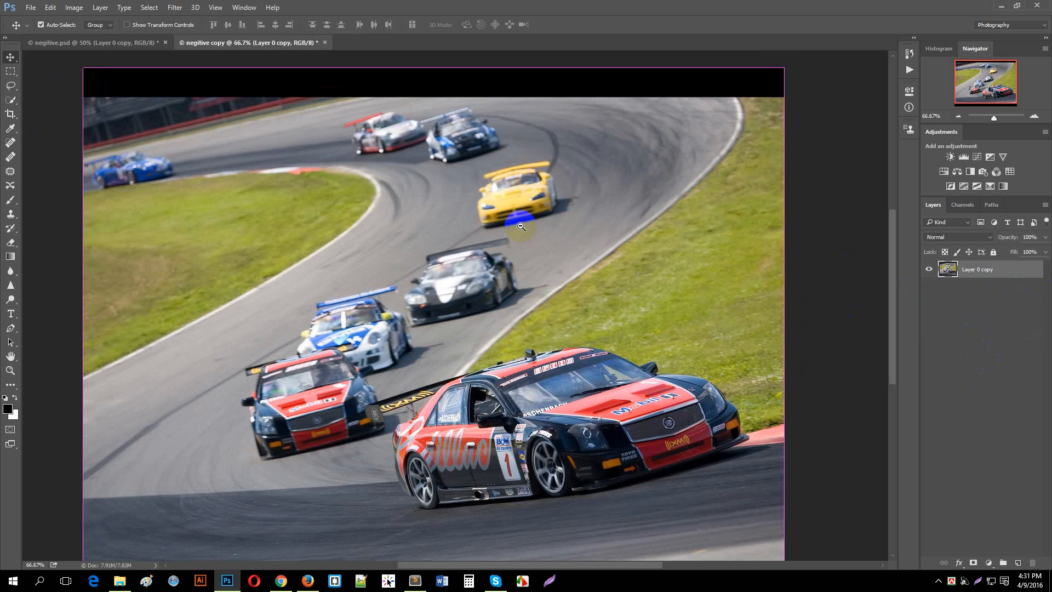
{"action": "left_click", "coordinate": [520, 227], "text": "ctrl+alt"}
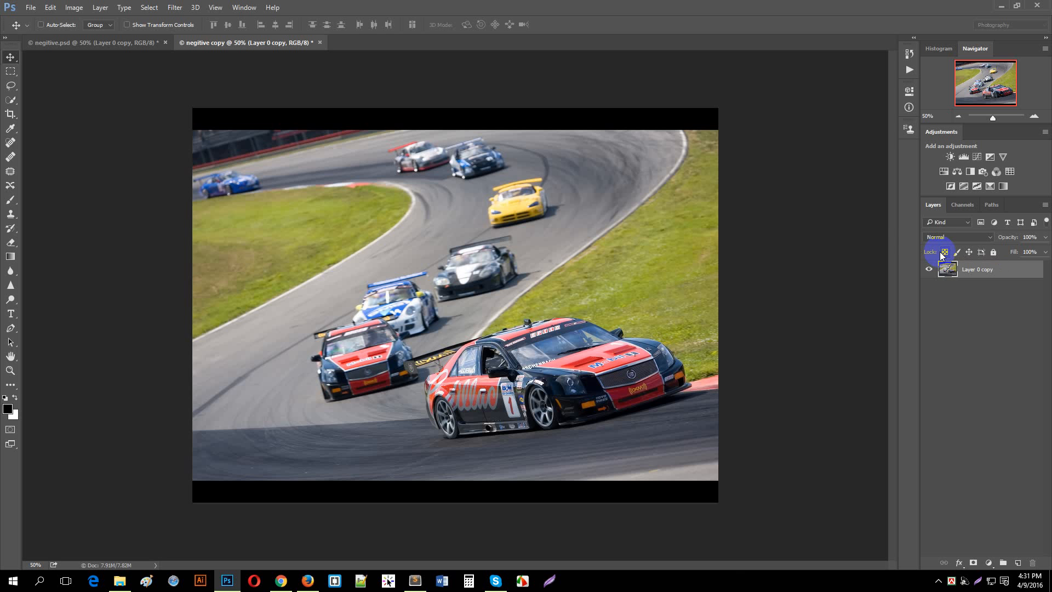
{"action": "right_click", "coordinate": [1009, 274]}
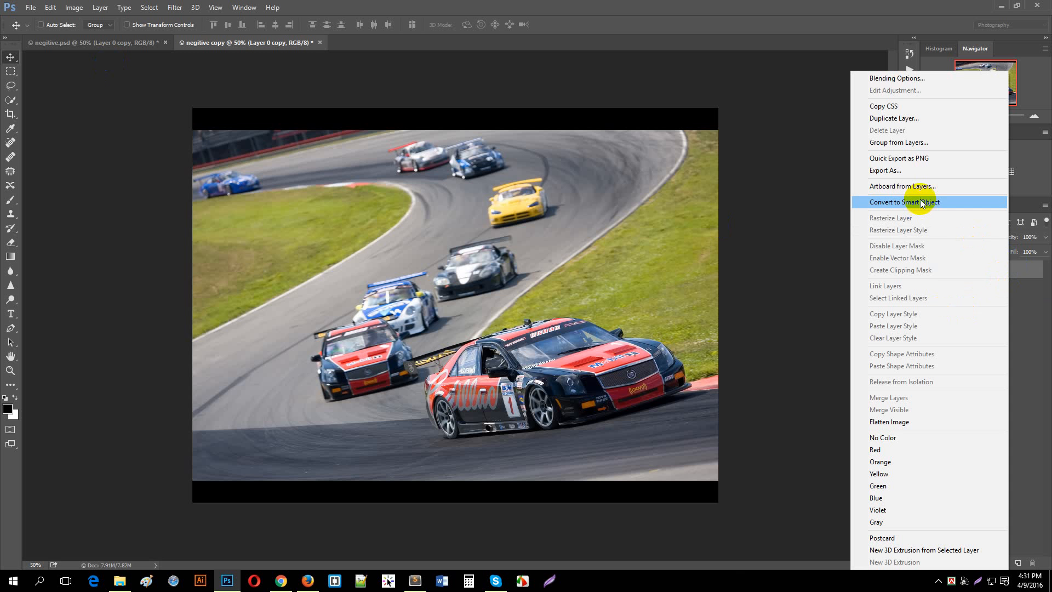
{"action": "left_click", "coordinate": [920, 203]}
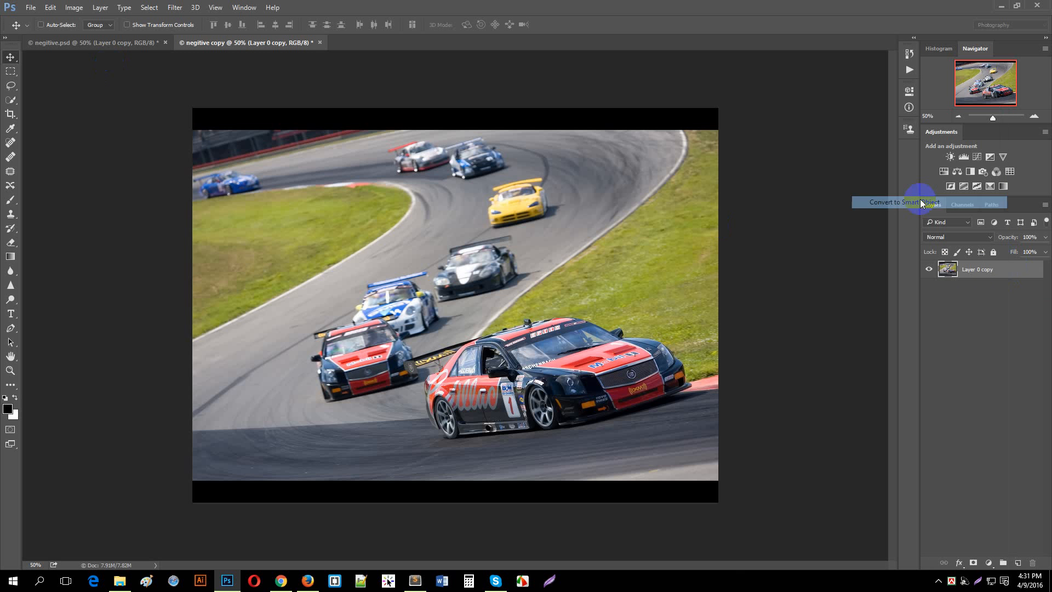
Apply a Shadows/Highlights adjustment to Layer 0 copy with shadows at 35% and highlights at 0%.
{"action": "left_click", "coordinate": [73, 7]}
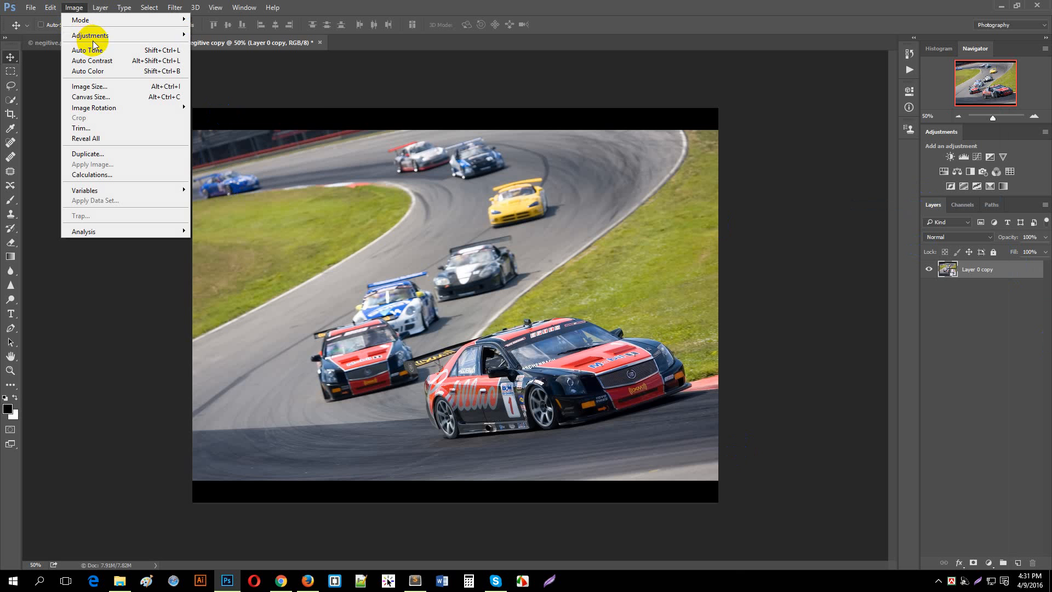
{"action": "mouse_move", "coordinate": [104, 36]}
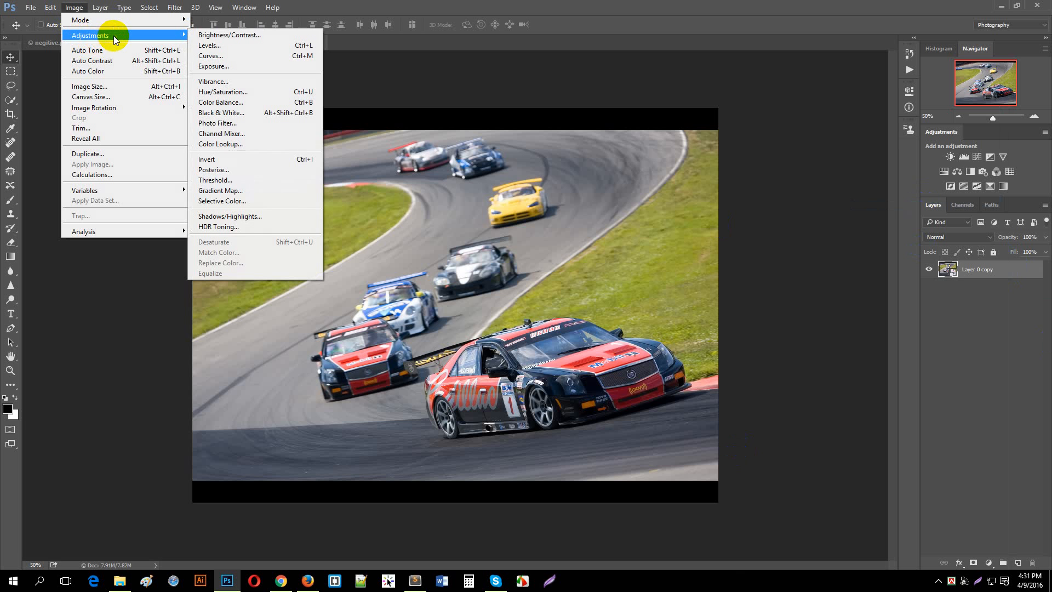
{"action": "left_click", "coordinate": [265, 218]}
{"action": "left_click_drag", "start_coordinate": [534, 164], "coordinate": [710, 203]}
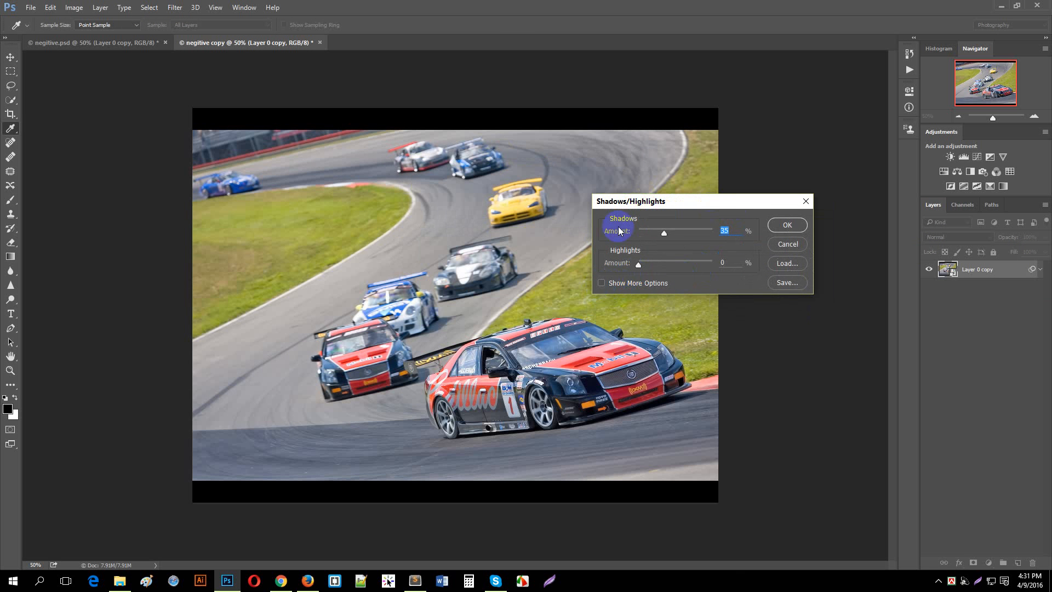
{"action": "left_click", "coordinate": [603, 284]}
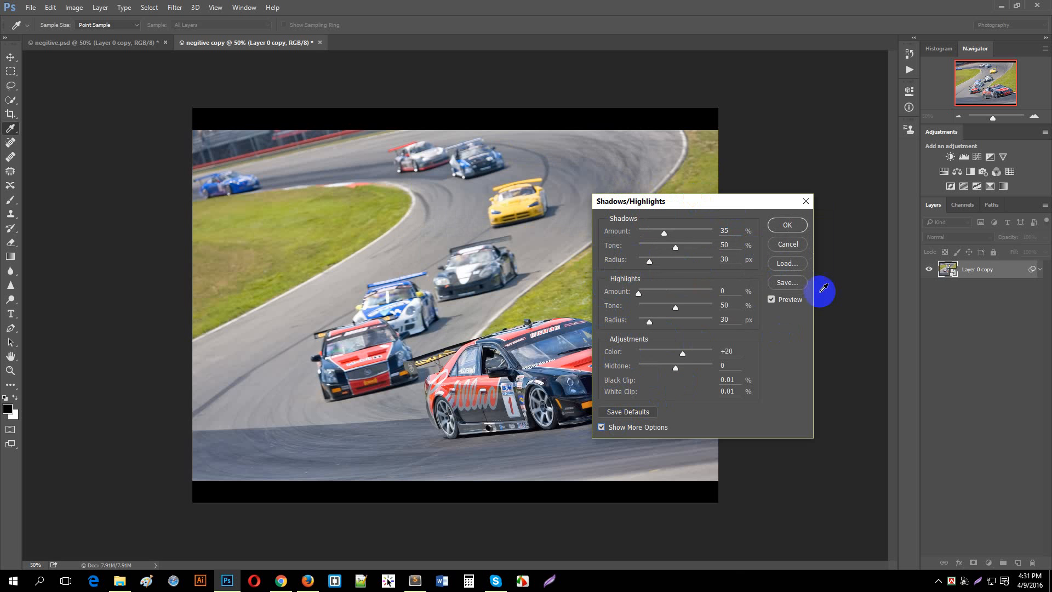
{"action": "left_click", "coordinate": [601, 427]}
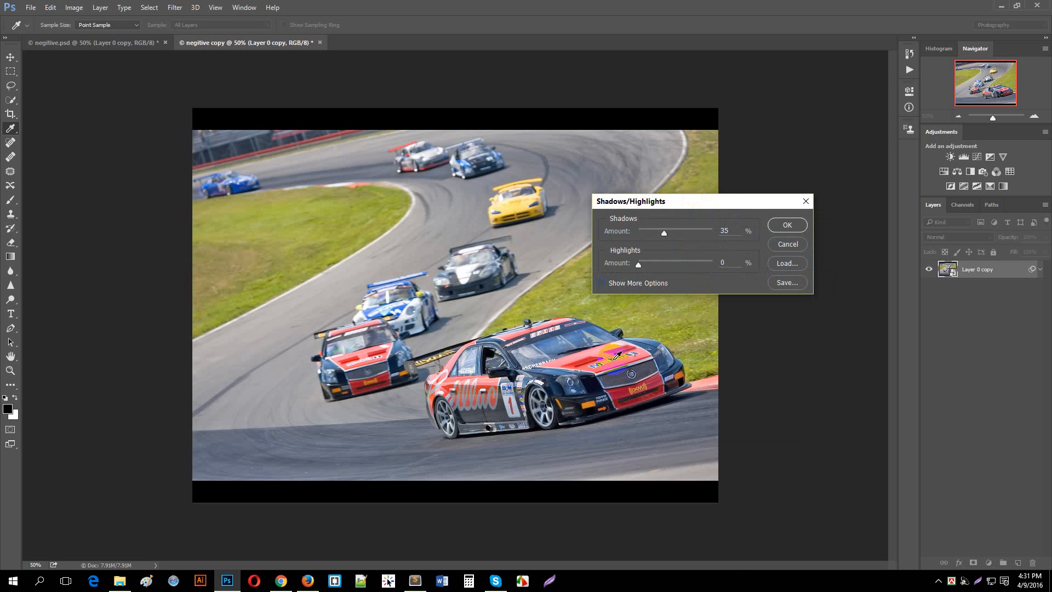
{"action": "left_click", "coordinate": [790, 225]}
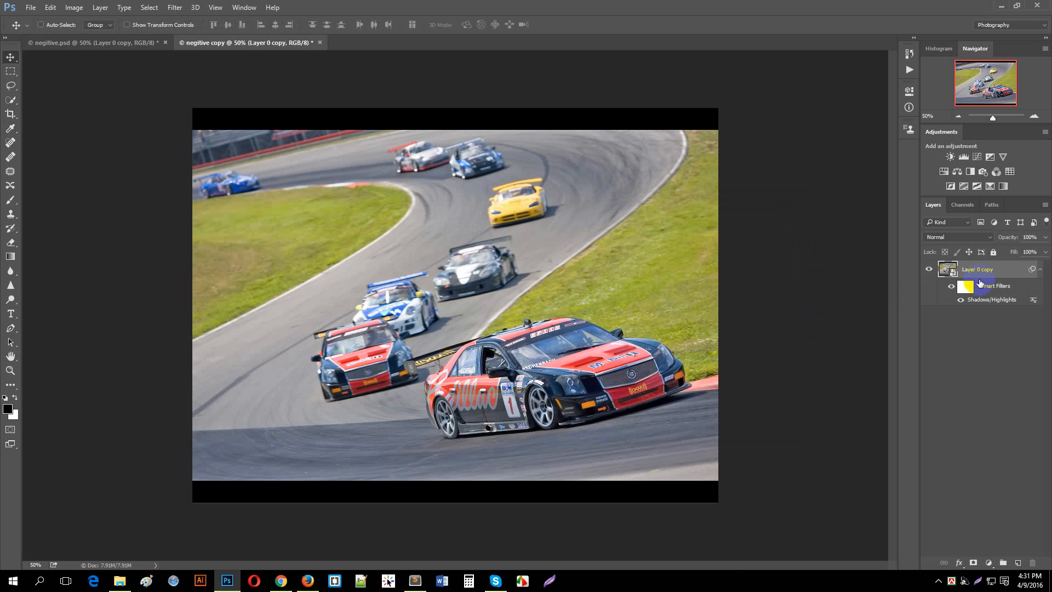
Switch the smart filters of Layer 0 copy off and on to compare the photo before and after Shadows/Highlights.
{"action": "left_click", "coordinate": [953, 289]}
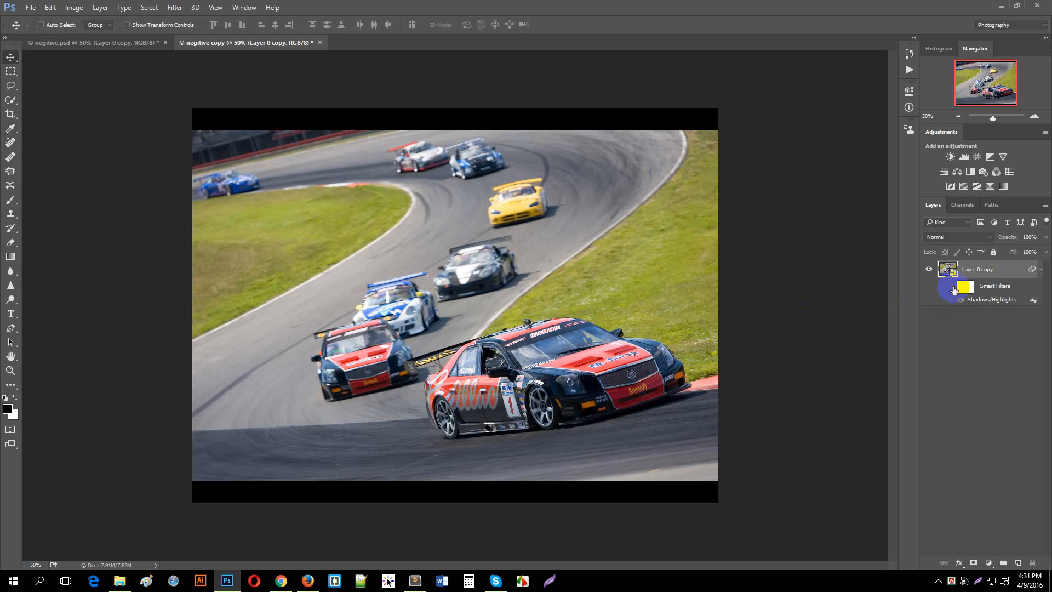
{"action": "left_click", "coordinate": [953, 288]}
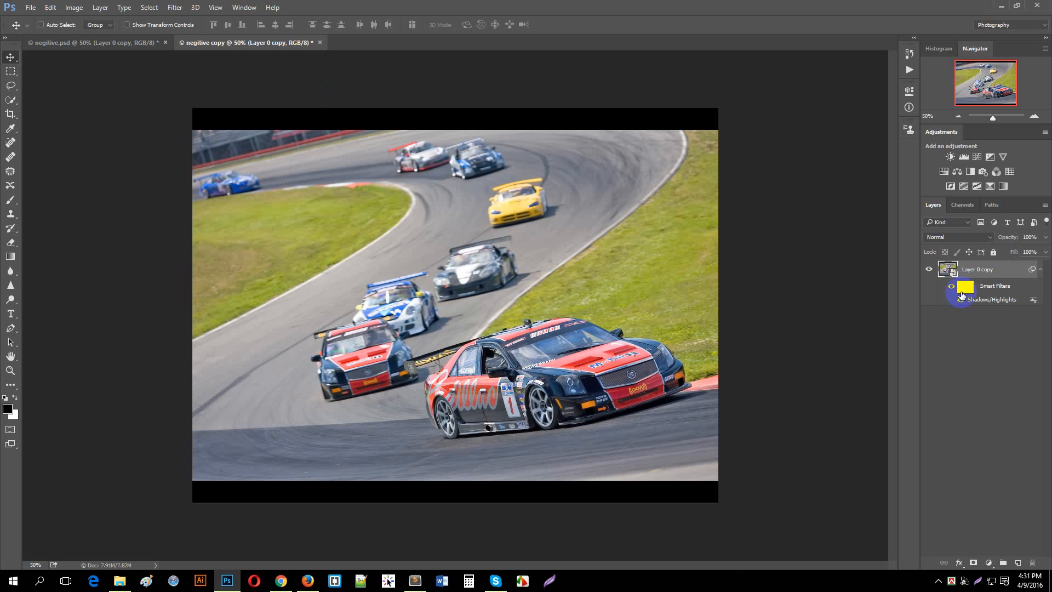
{"action": "left_click", "coordinate": [951, 289]}
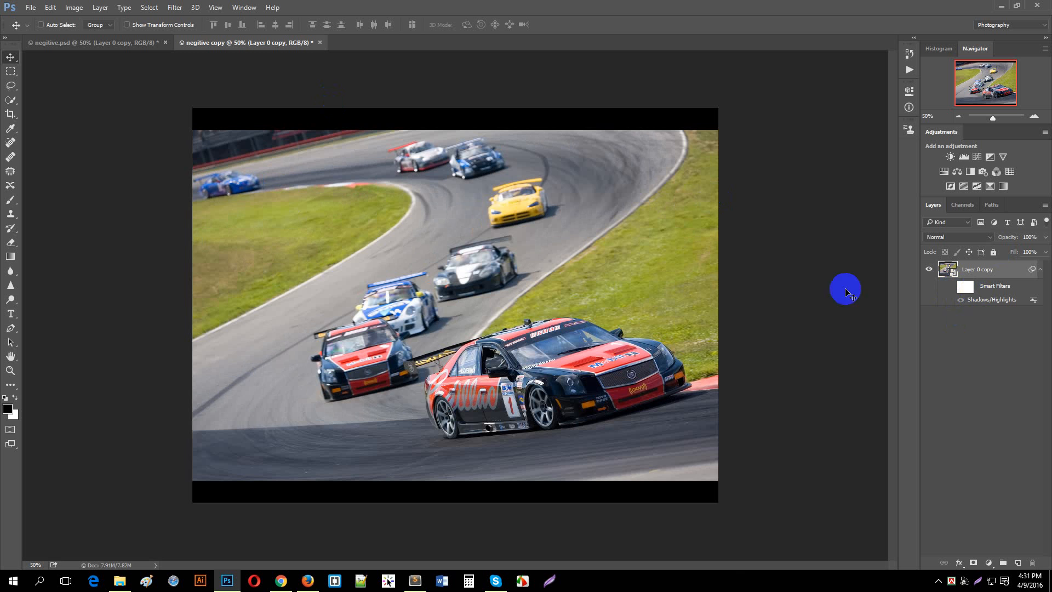
{"action": "left_click", "coordinate": [951, 287]}
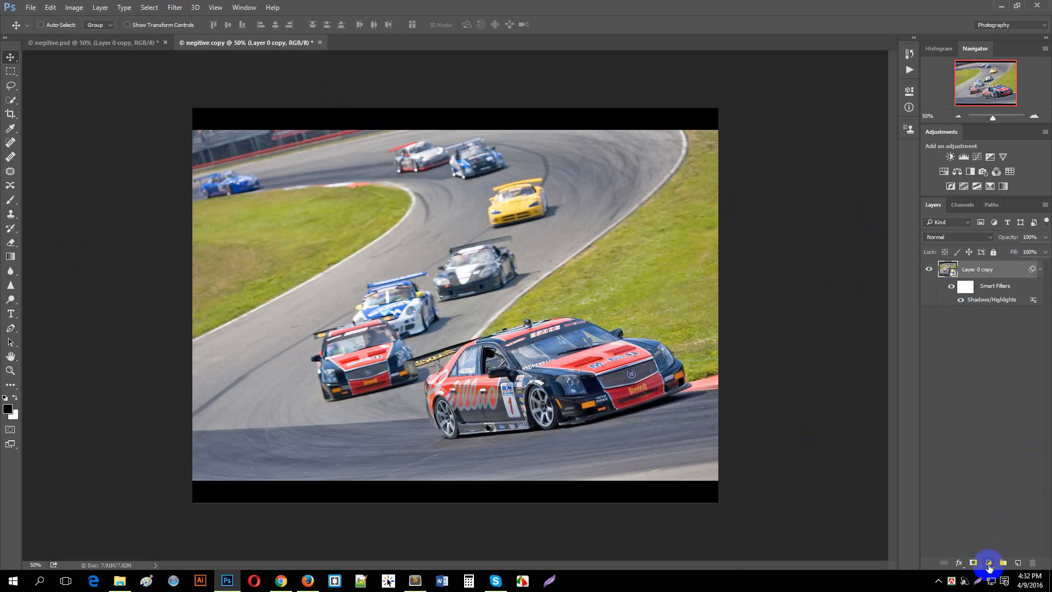
Add a Black & White adjustment layer above the race car photo and apply its Auto colour mix.
{"action": "left_click", "coordinate": [107, 10]}
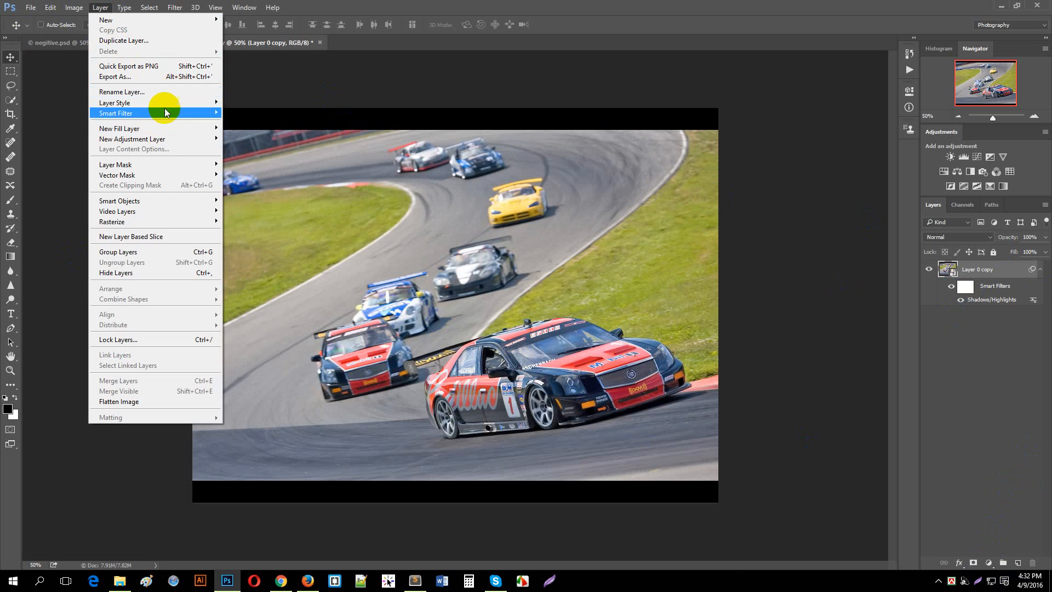
{"action": "mouse_move", "coordinate": [171, 138]}
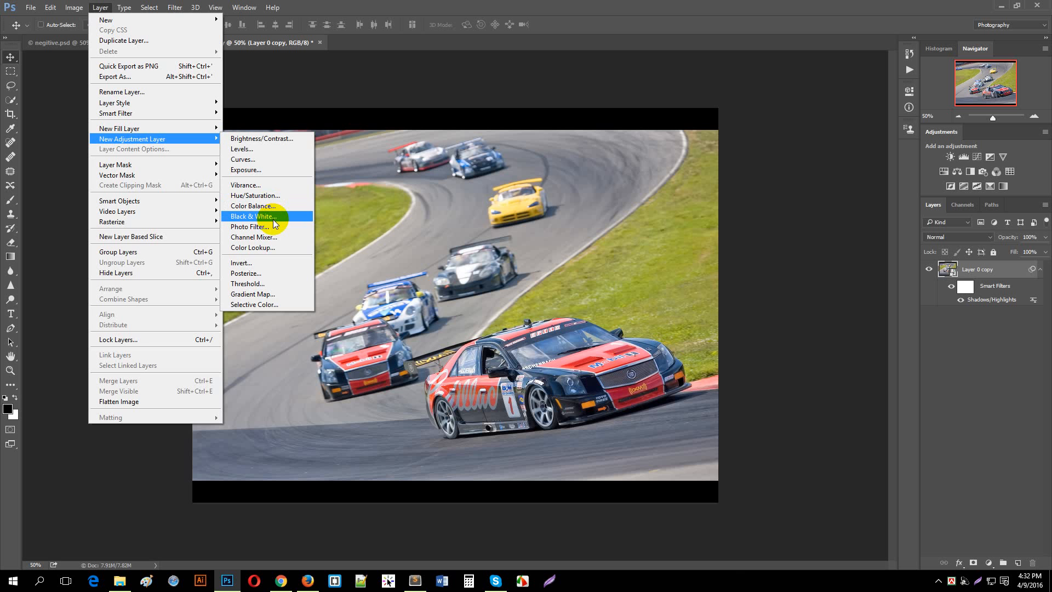
{"action": "left_click", "coordinate": [253, 216]}
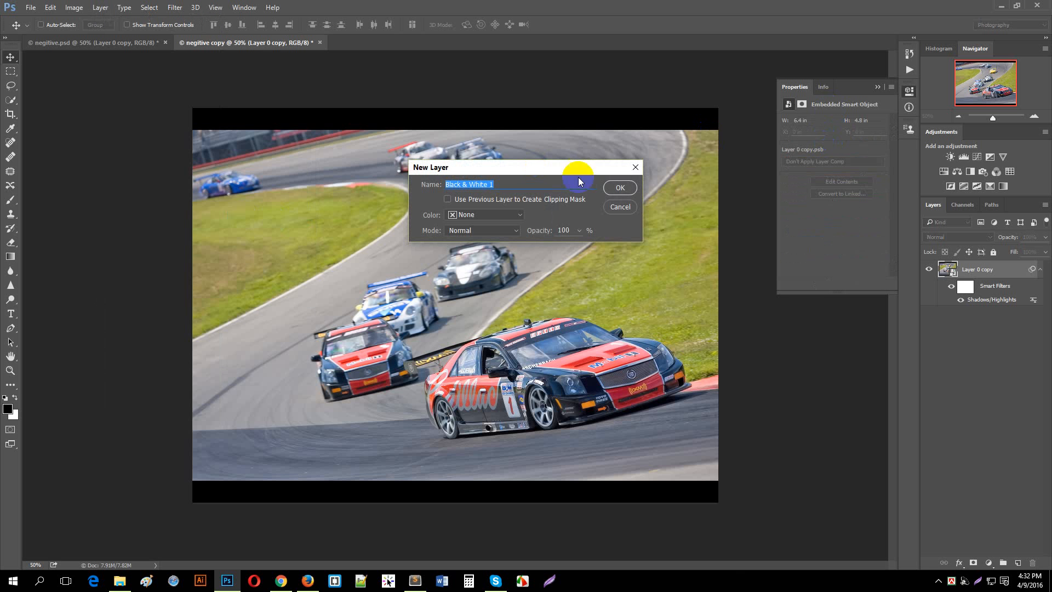
{"action": "left_click", "coordinate": [622, 188]}
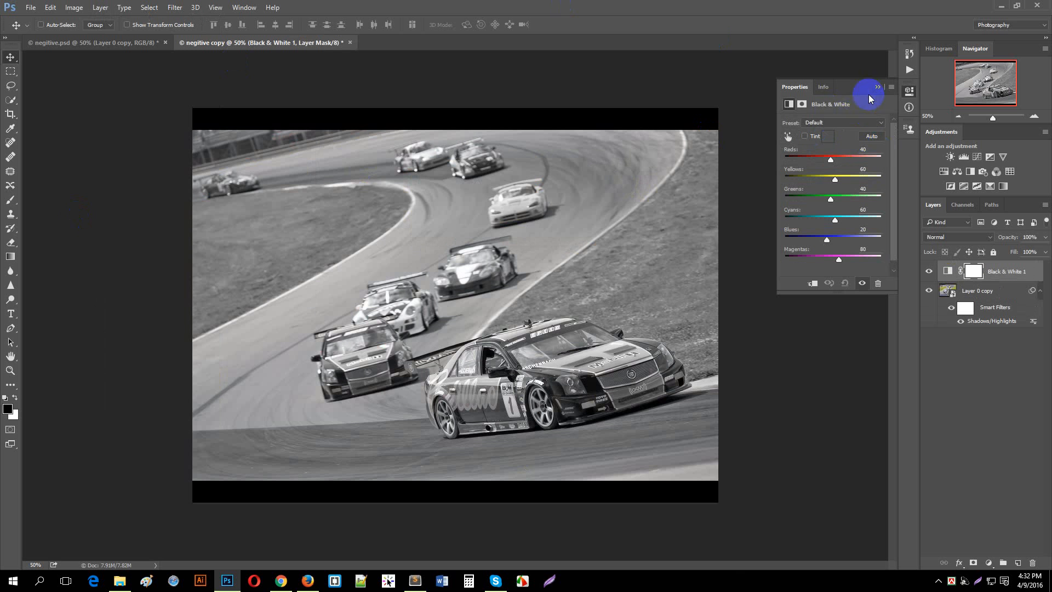
{"action": "left_click", "coordinate": [873, 138]}
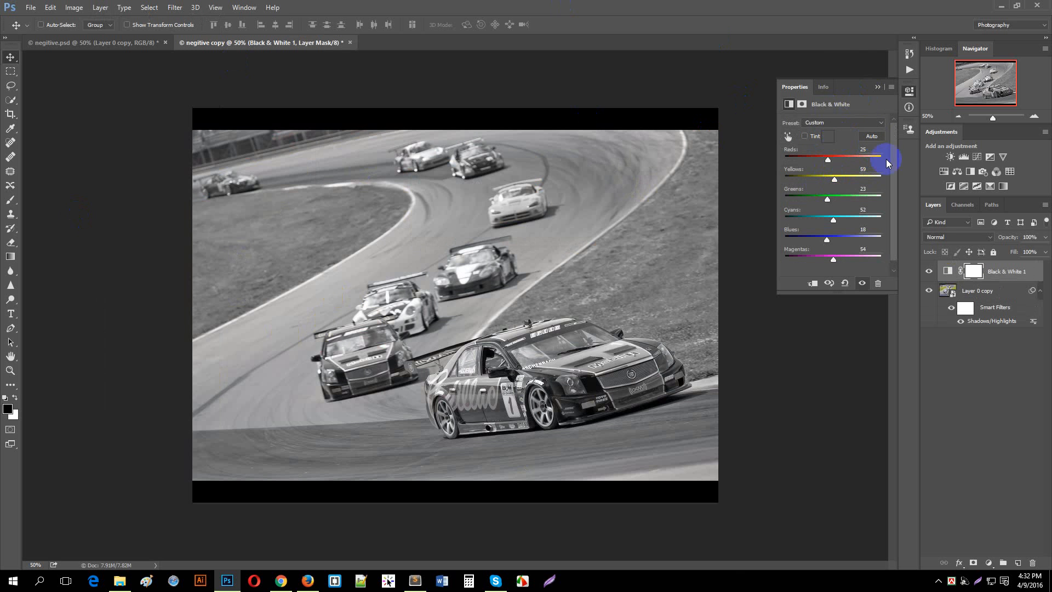
{"action": "left_click", "coordinate": [874, 88]}
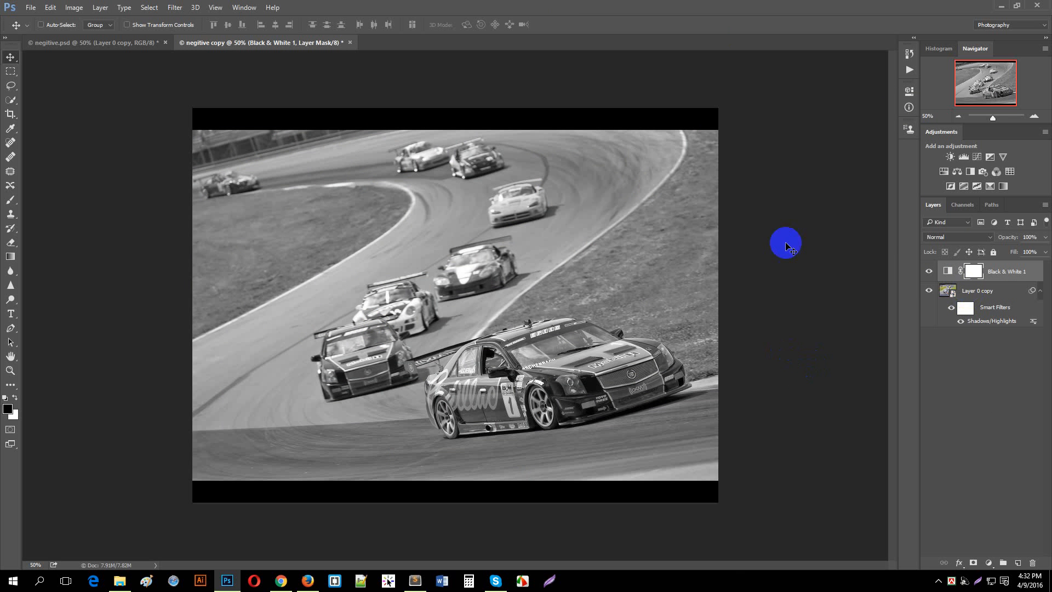
Apply the Invert adjustment to the Layer 0 copy Smart Object.
{"action": "left_click", "coordinate": [991, 296]}
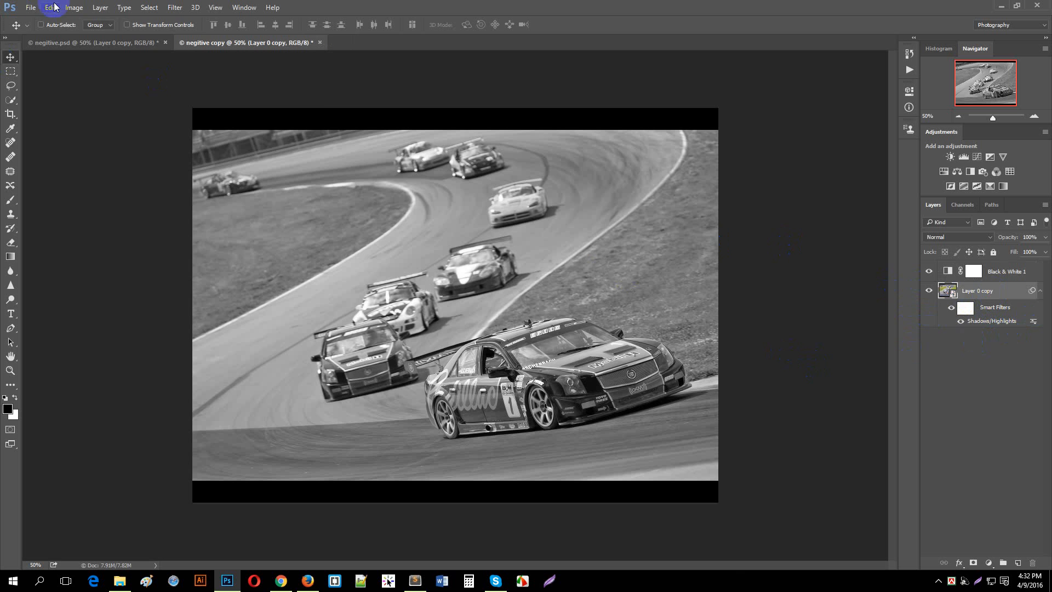
{"action": "left_click", "coordinate": [74, 7]}
{"action": "mouse_move", "coordinate": [89, 39]}
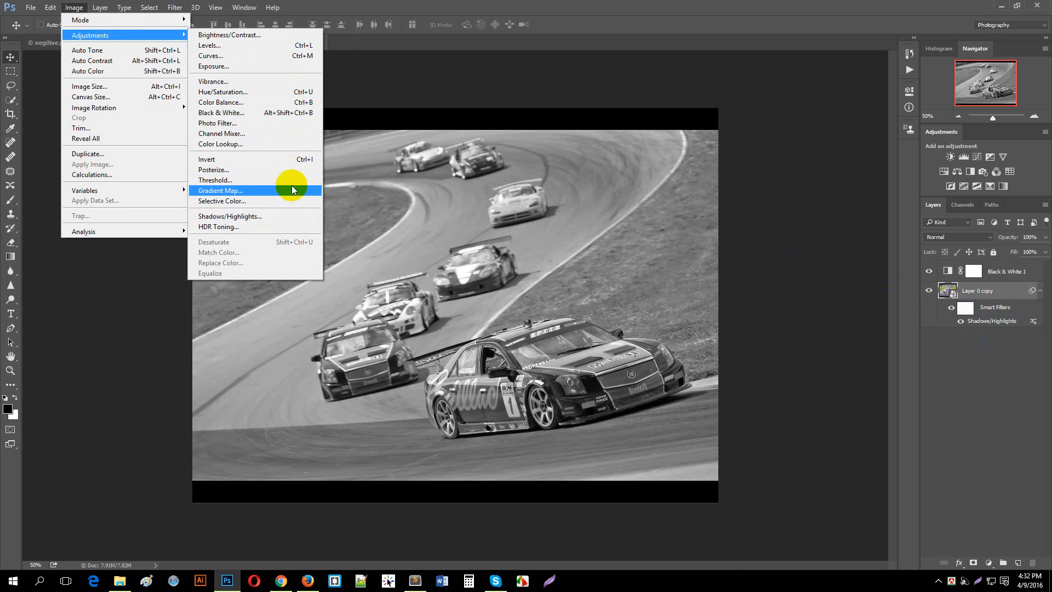
{"action": "left_click", "coordinate": [300, 158]}
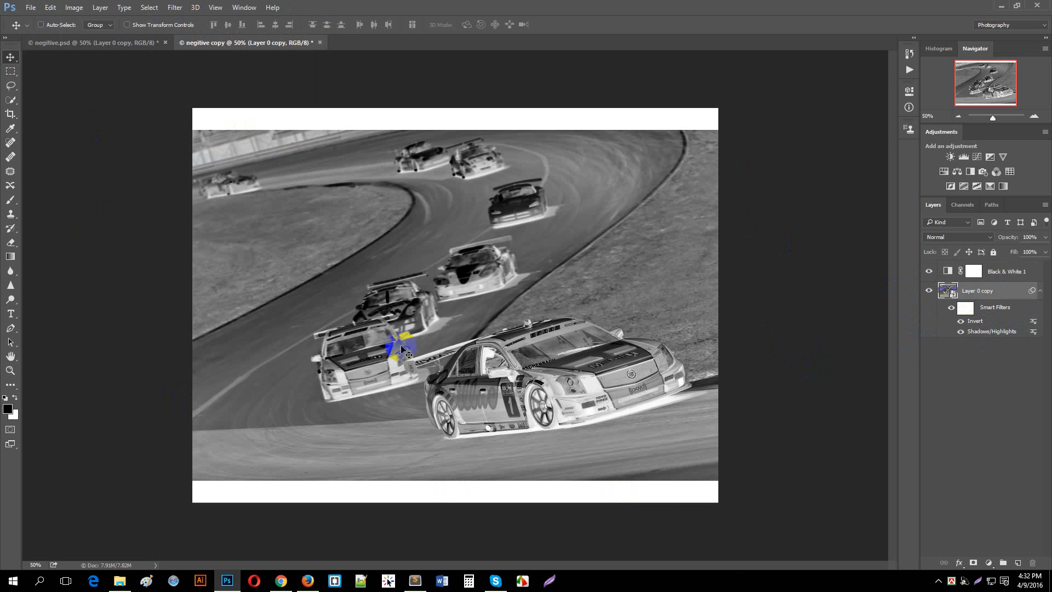
Open the portrait image Screenshot_2.png from the Desktop folder.
{"action": "left_click", "coordinate": [31, 8]}
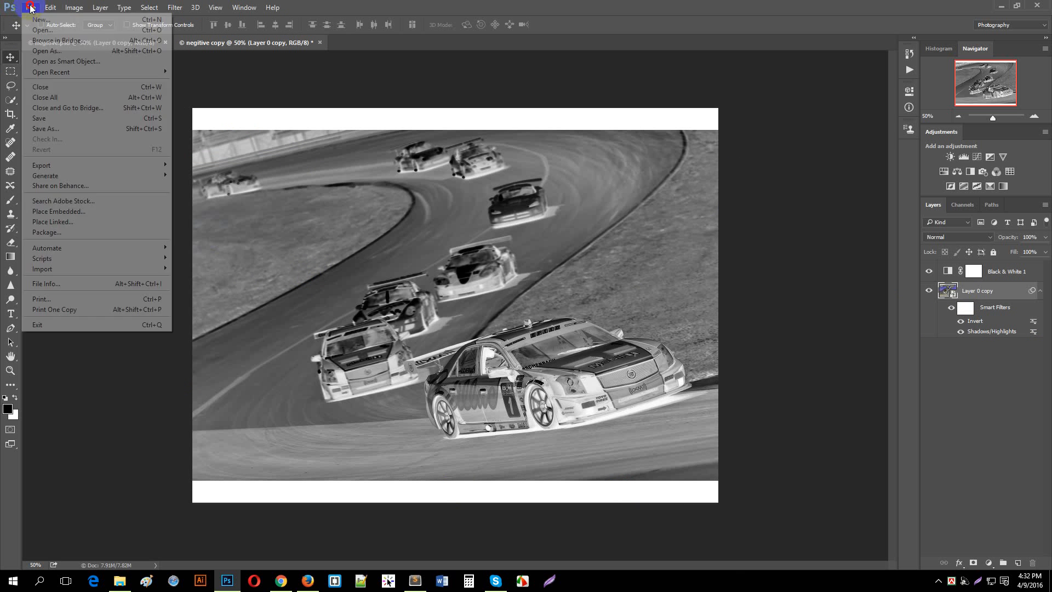
{"action": "left_click", "coordinate": [37, 31]}
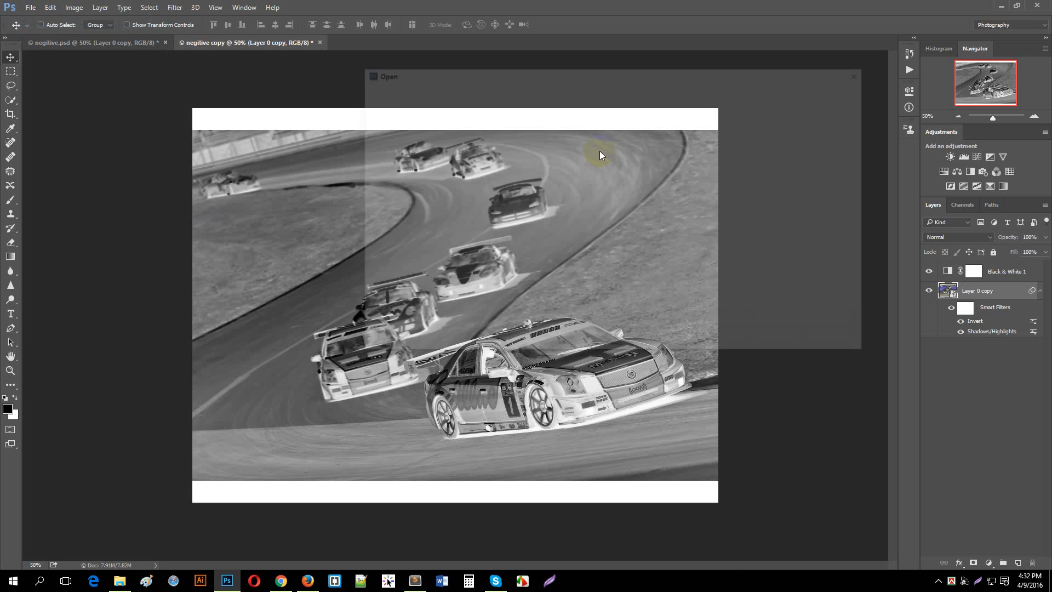
{"action": "left_click_drag", "start_coordinate": [545, 74], "coordinate": [368, 60]}
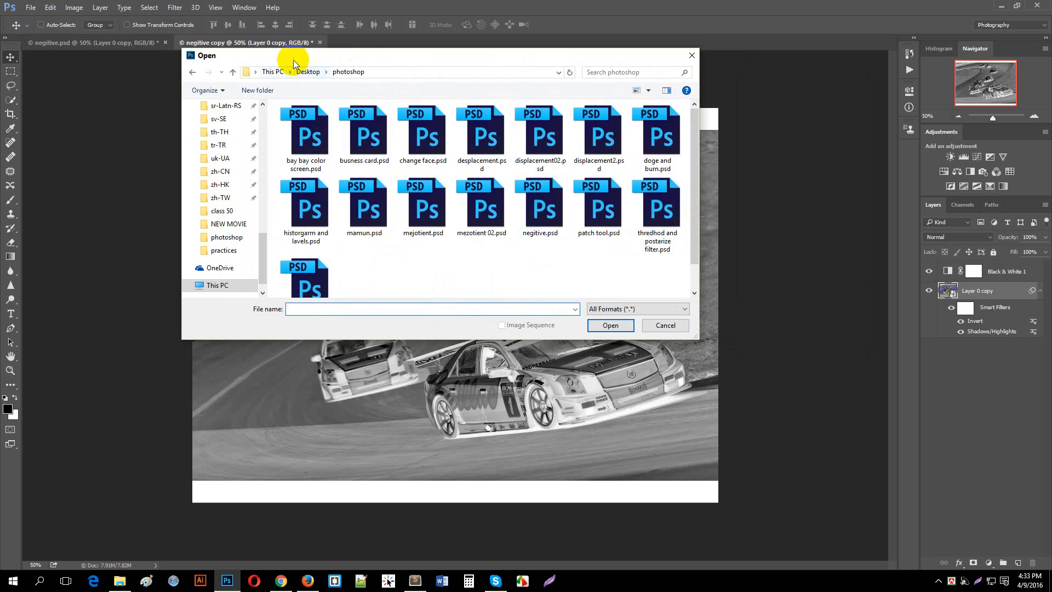
{"action": "left_click", "coordinate": [305, 73]}
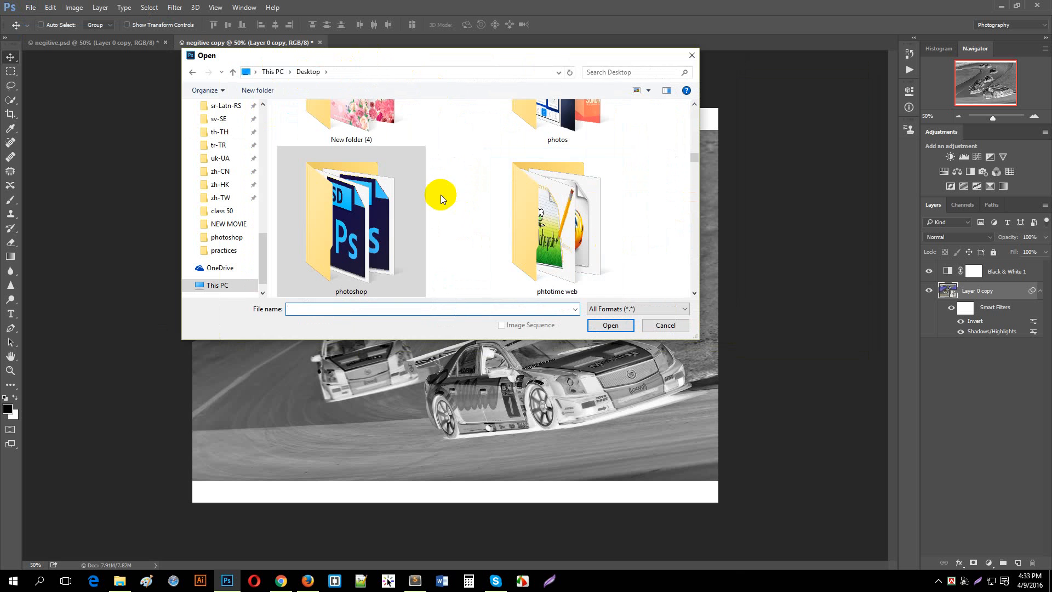
{"action": "scroll", "coordinate": [451, 204], "scroll_direction": "down", "scroll_amount": 3}
{"action": "scroll", "coordinate": [539, 282], "scroll_direction": "down", "scroll_amount": 10}
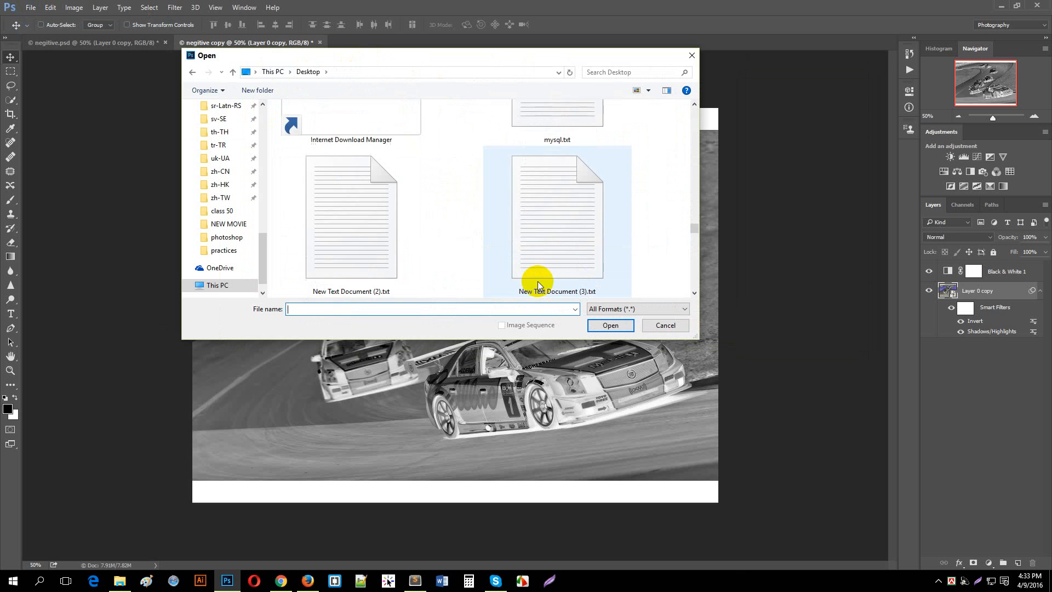
{"action": "scroll", "coordinate": [536, 282], "scroll_direction": "down", "scroll_amount": 5}
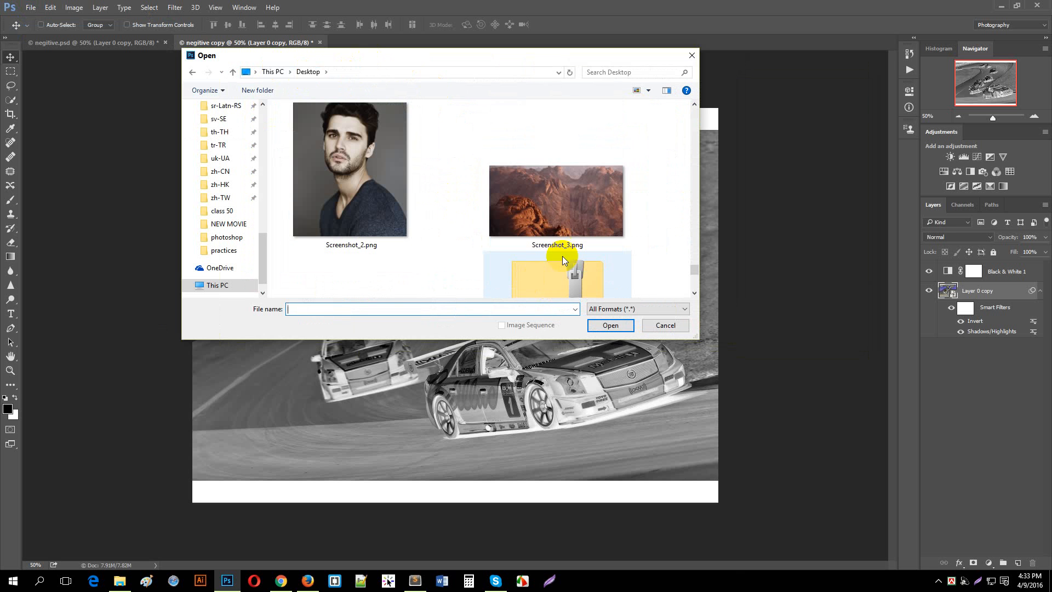
{"action": "double_click", "coordinate": [347, 166]}
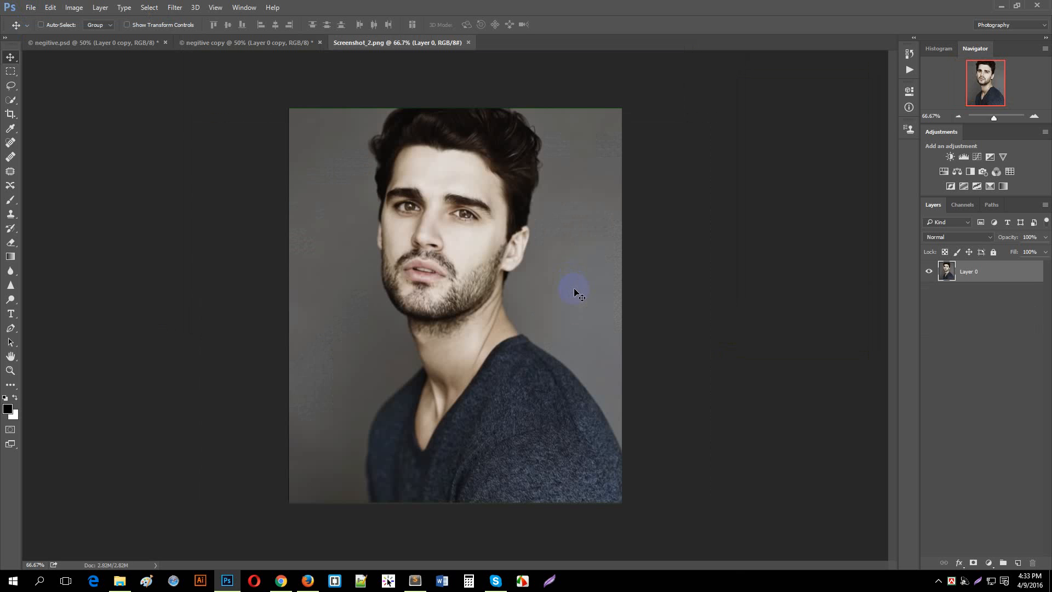
Convert the portrait's Layer 0 to a Smart Object and apply Shadows/Highlights with shadows at 35% and highlights at 0%.
{"action": "right_click", "coordinate": [1003, 277]}
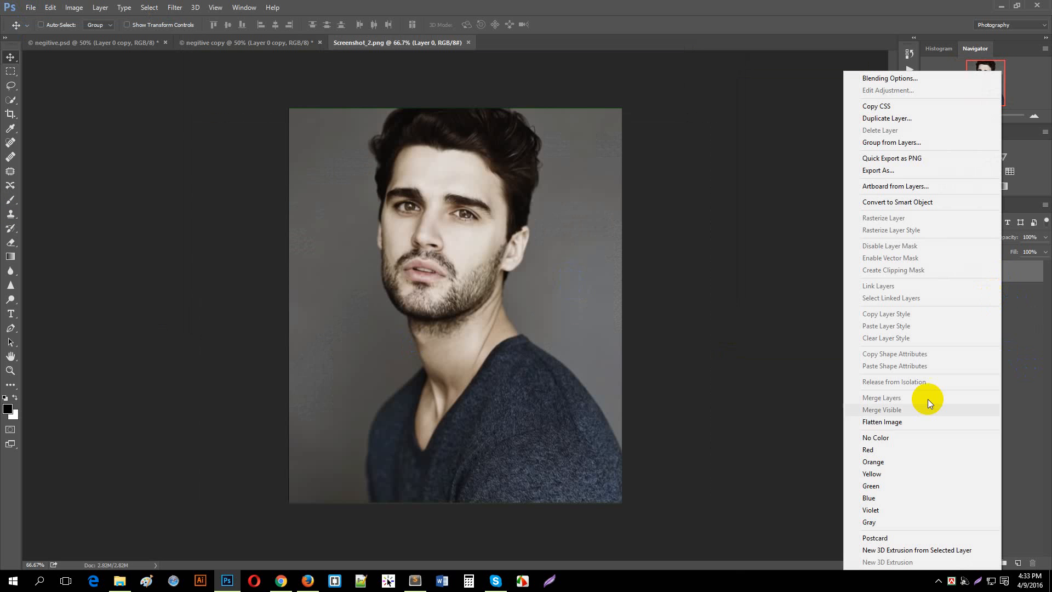
{"action": "left_click", "coordinate": [928, 202]}
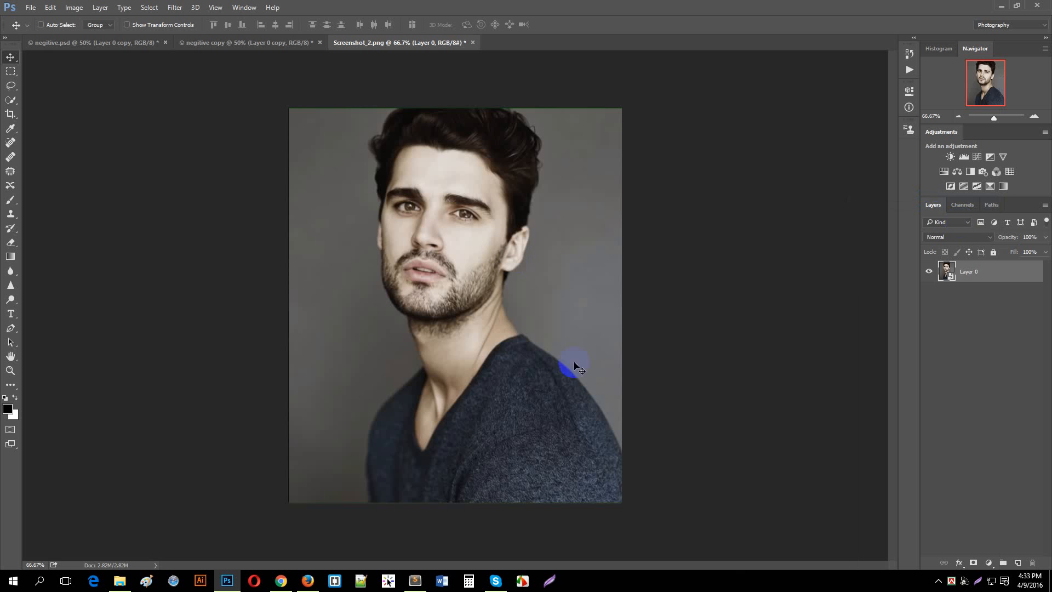
{"action": "left_click", "coordinate": [73, 8]}
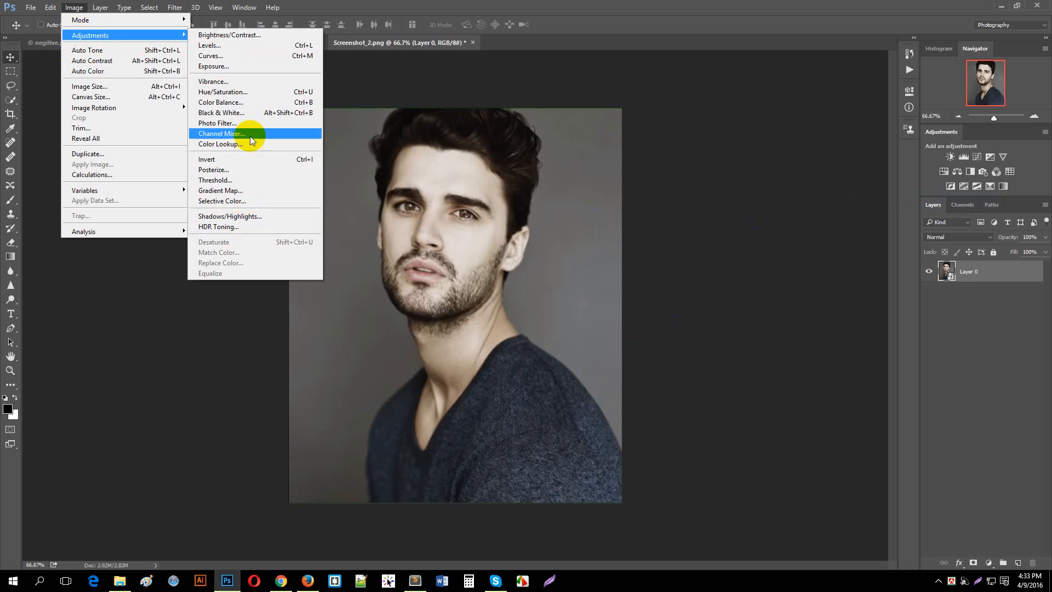
{"action": "left_click", "coordinate": [259, 219]}
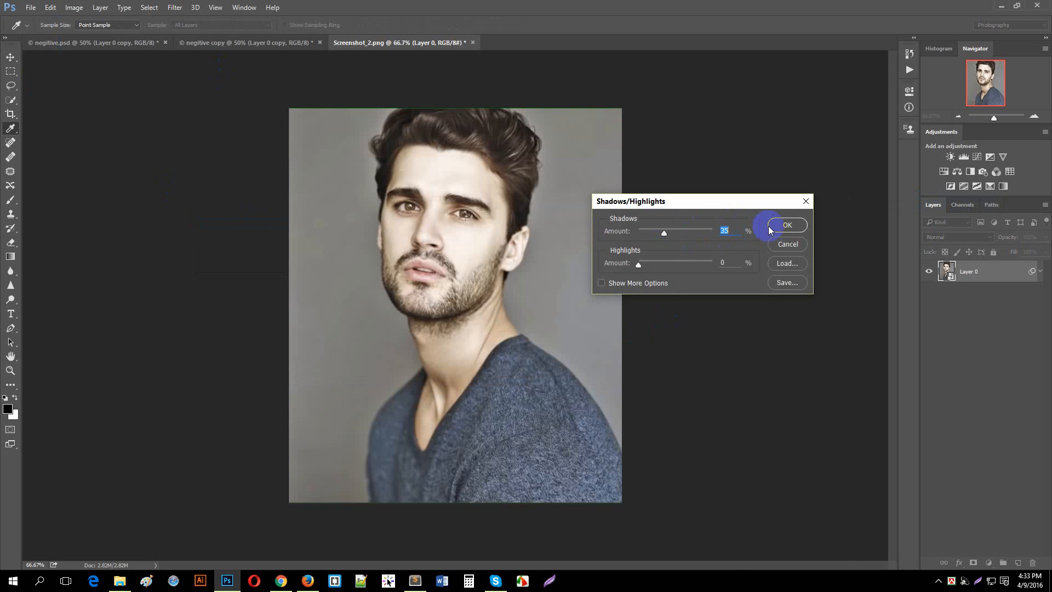
{"action": "left_click", "coordinate": [784, 225]}
{"action": "key", "text": "v"}
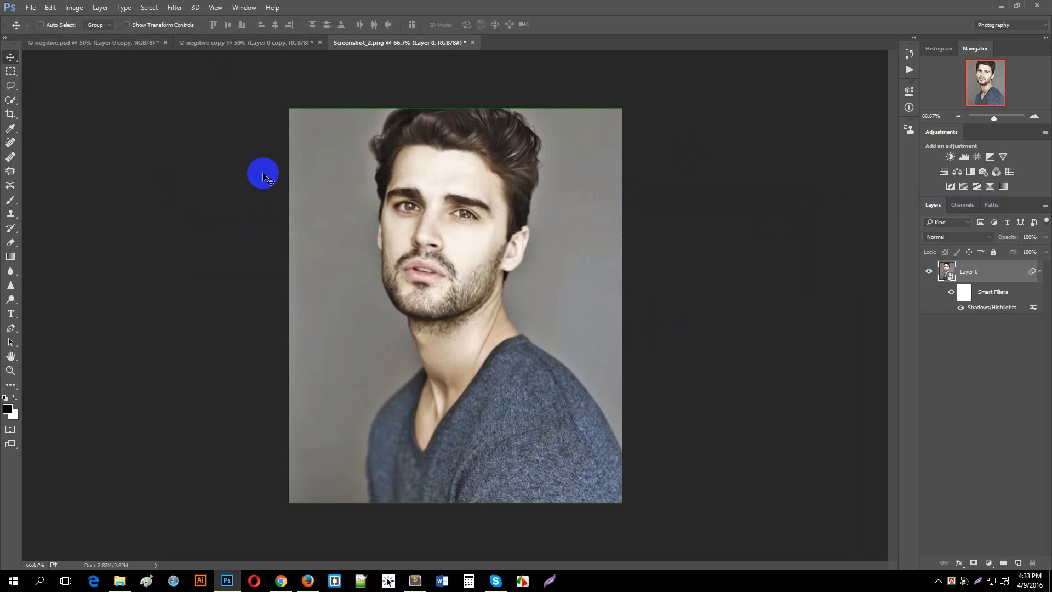
Add a Black & White adjustment layer above the portrait and apply its Auto colour mix.
{"action": "left_click", "coordinate": [989, 562]}
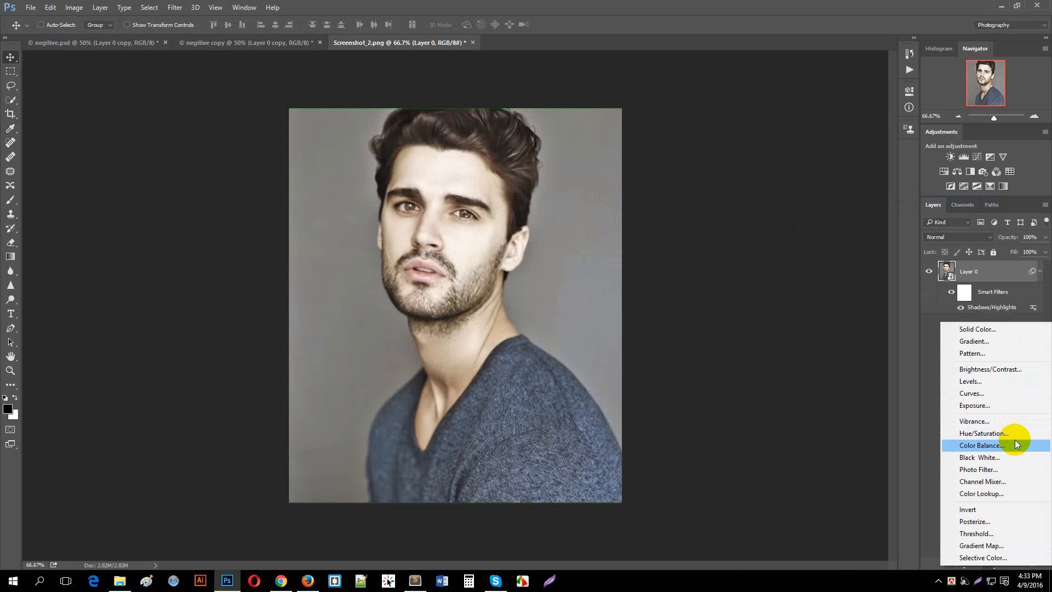
{"action": "left_click", "coordinate": [1011, 457]}
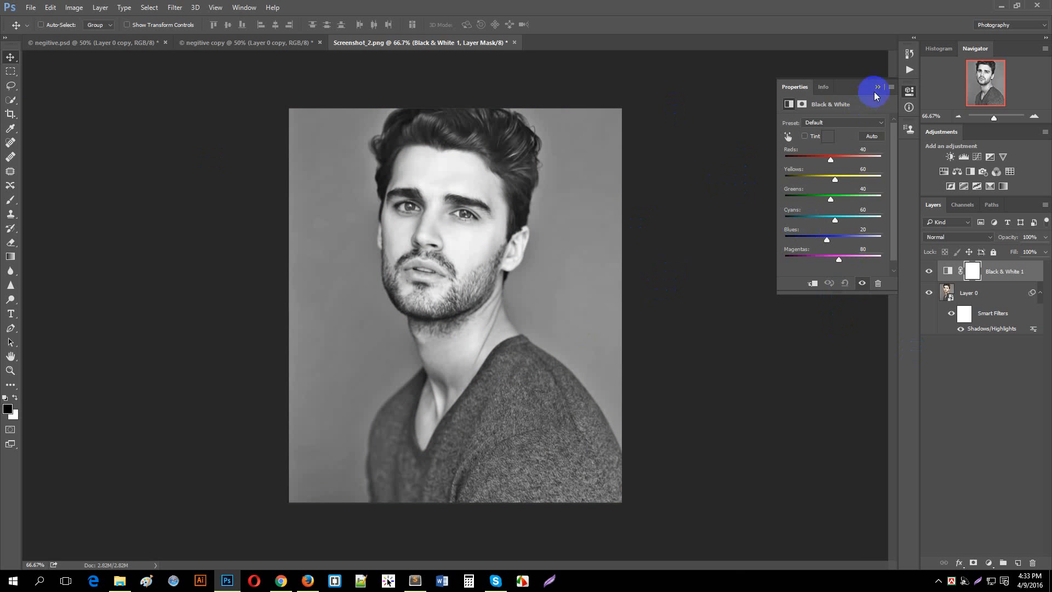
{"action": "left_click", "coordinate": [871, 136]}
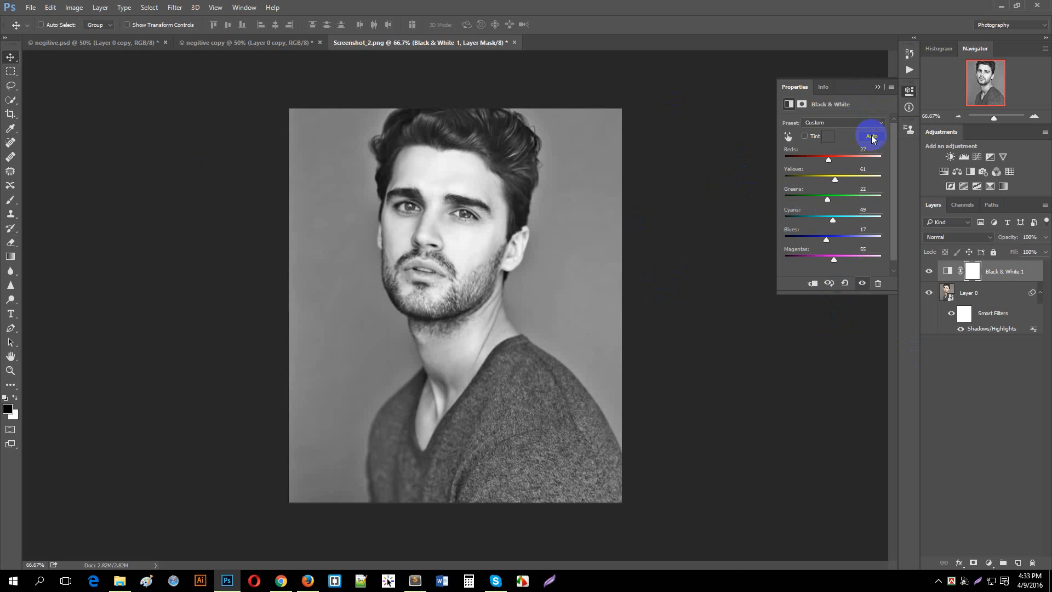
{"action": "left_click", "coordinate": [875, 86]}
Apply the Invert adjustment to the portrait's Layer 0 Smart Object beneath the Black & White layer.
{"action": "left_click", "coordinate": [998, 299]}
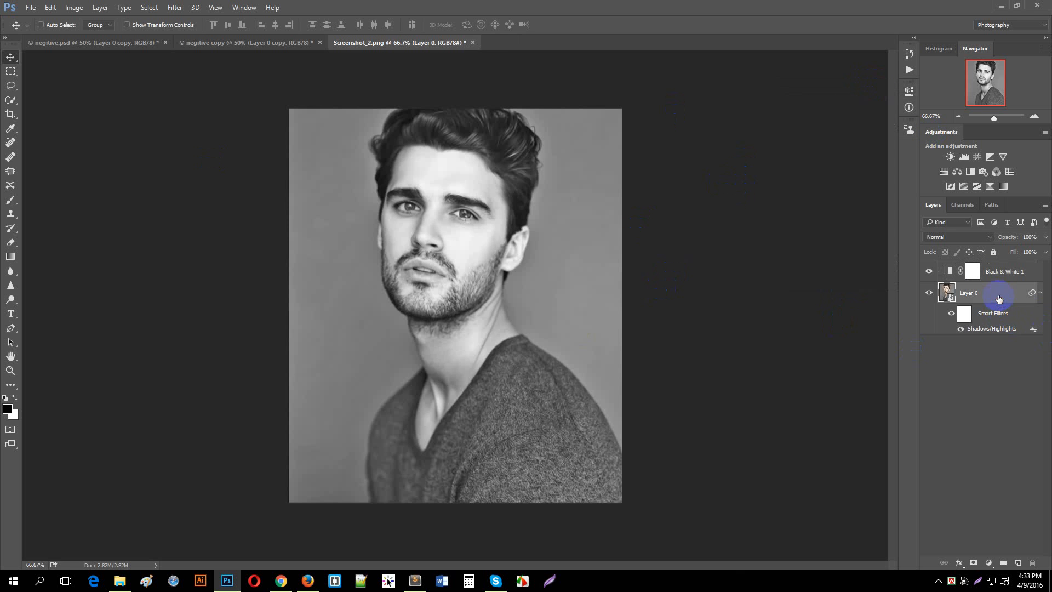
{"action": "left_click", "coordinate": [77, 7]}
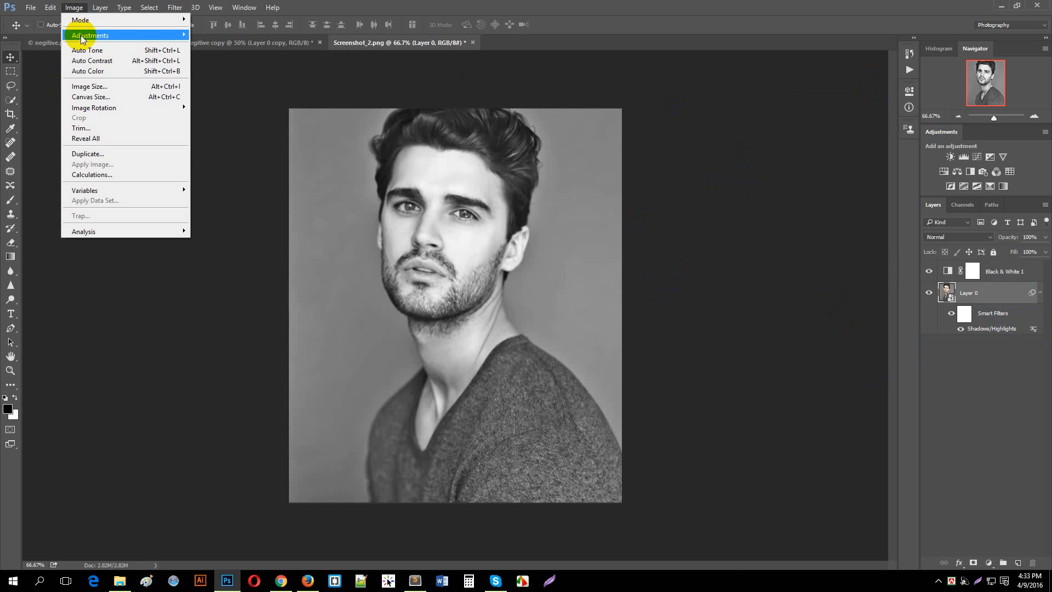
{"action": "mouse_move", "coordinate": [82, 39]}
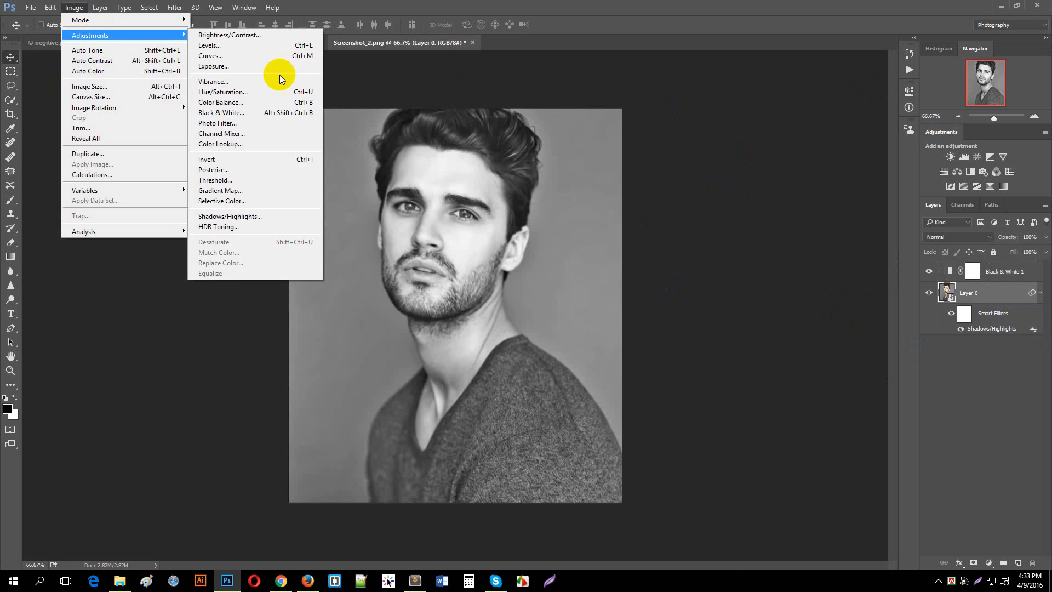
{"action": "left_click", "coordinate": [280, 160]}
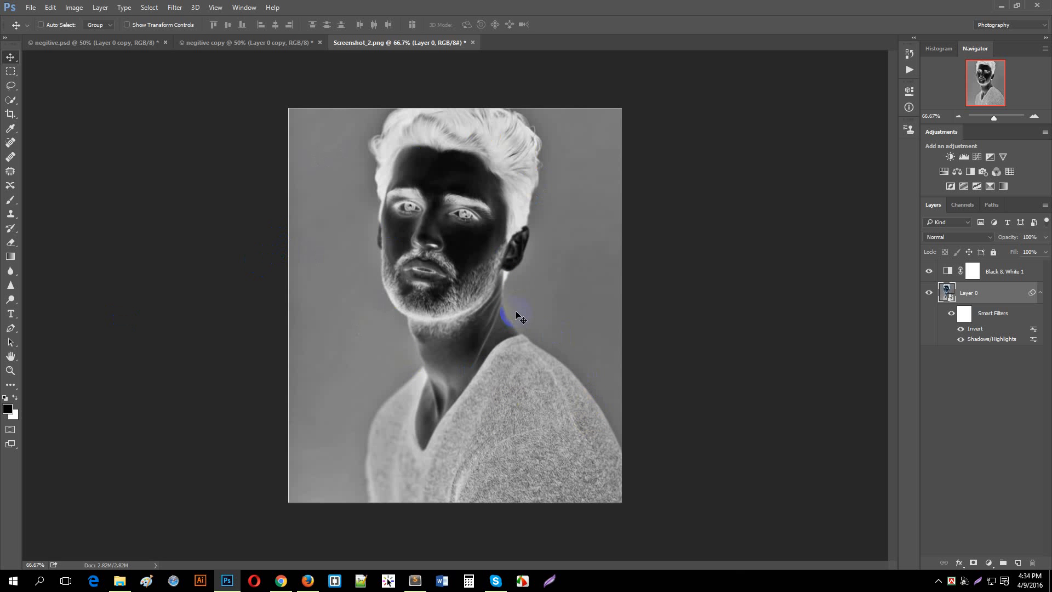
{"action": "left_click", "coordinate": [487, 226], "text": "ctrl"}
{"action": "left_click", "coordinate": [486, 221], "text": "ctrl"}
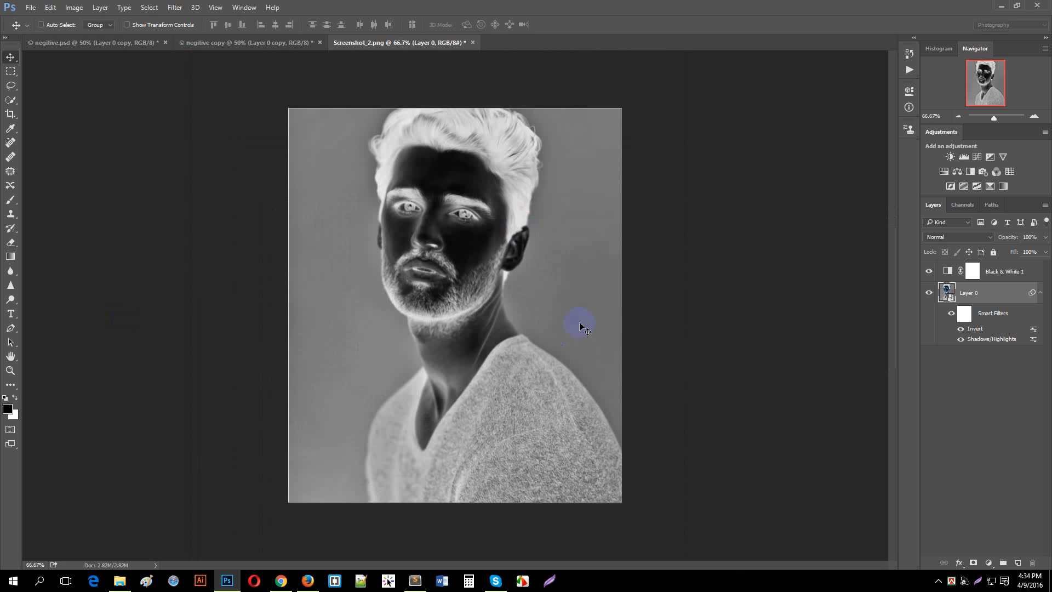